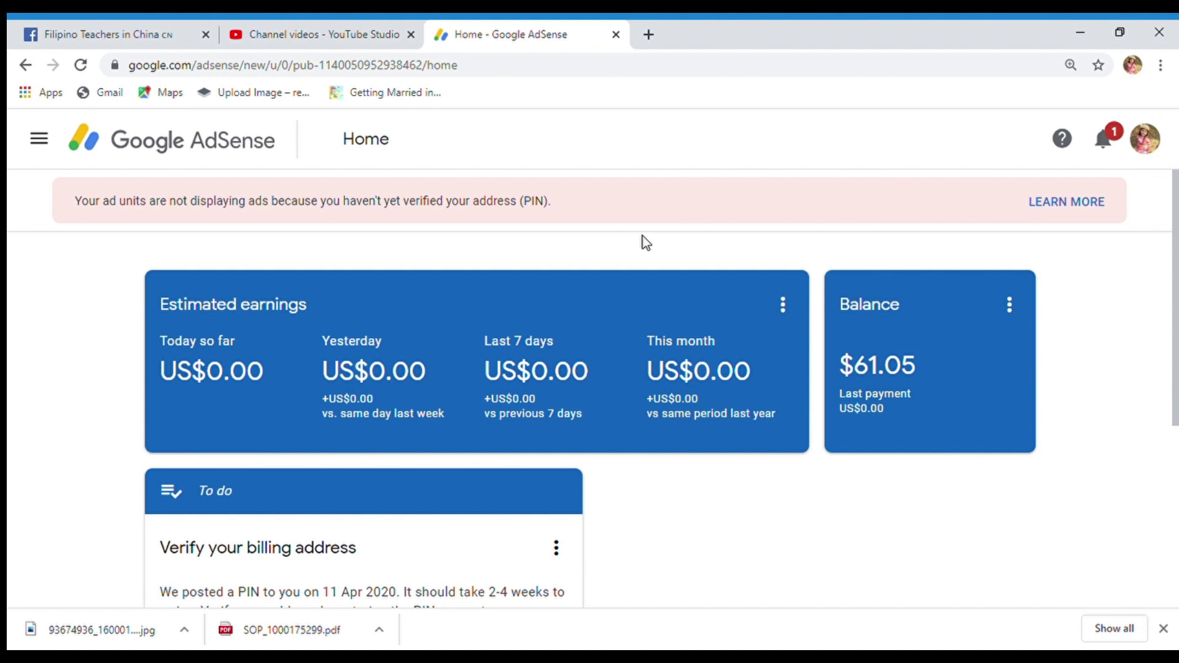
Open the three-dot menu on the 'Verify your billing address' to-do card.
scroll(644, 241, down, 2)
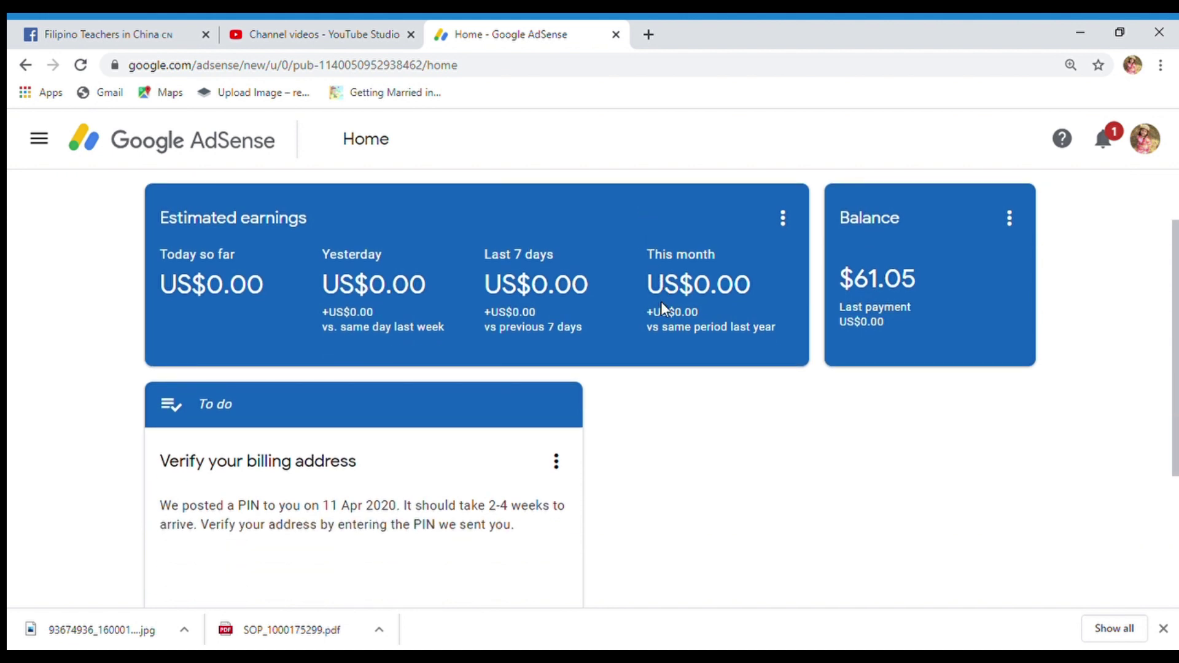
scroll(545, 474, down, 4)
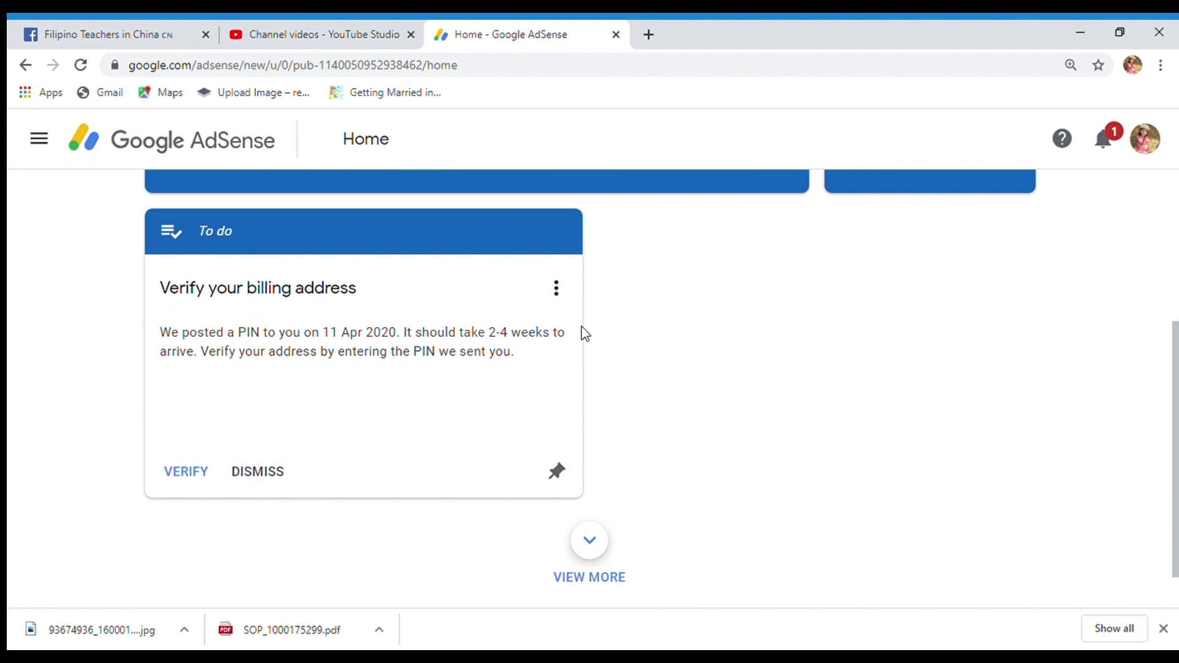
click(557, 290)
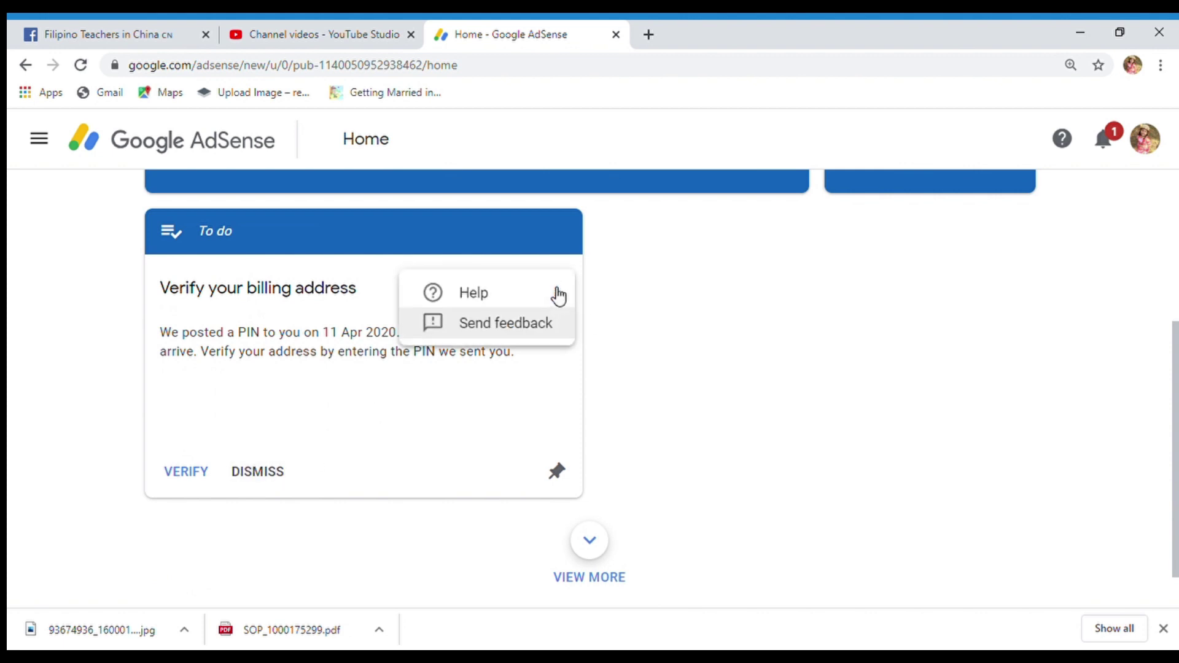
Open Help for the card and read the Address verification (PIN) overview article.
click(520, 301)
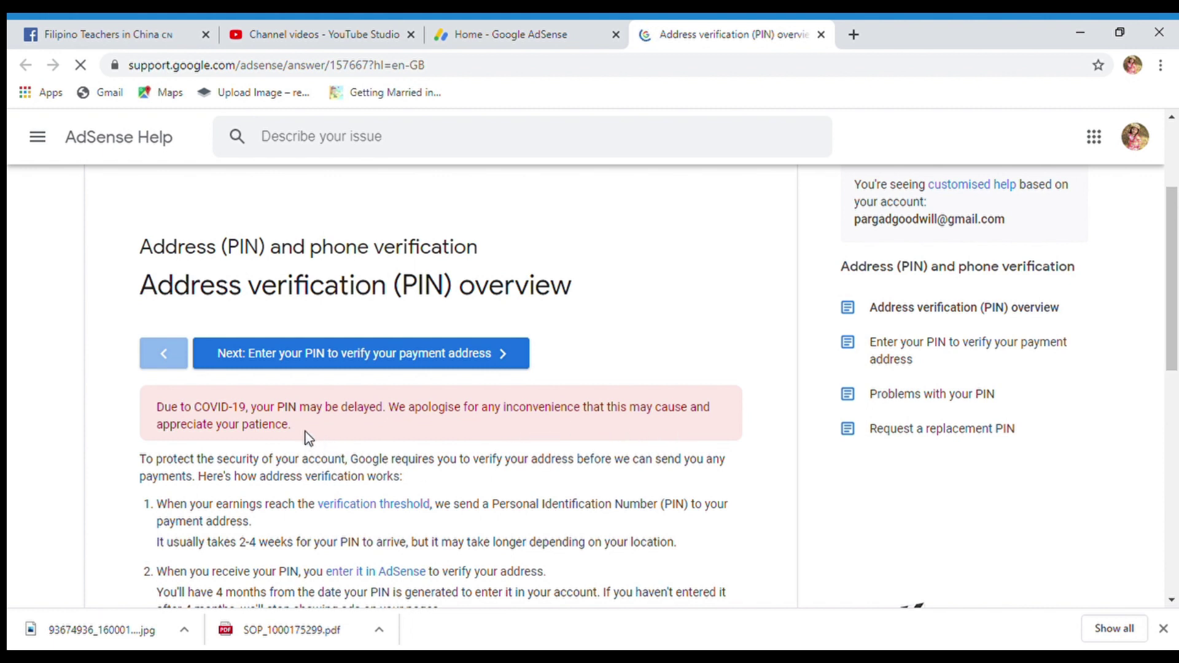
scroll(386, 473, down, 3)
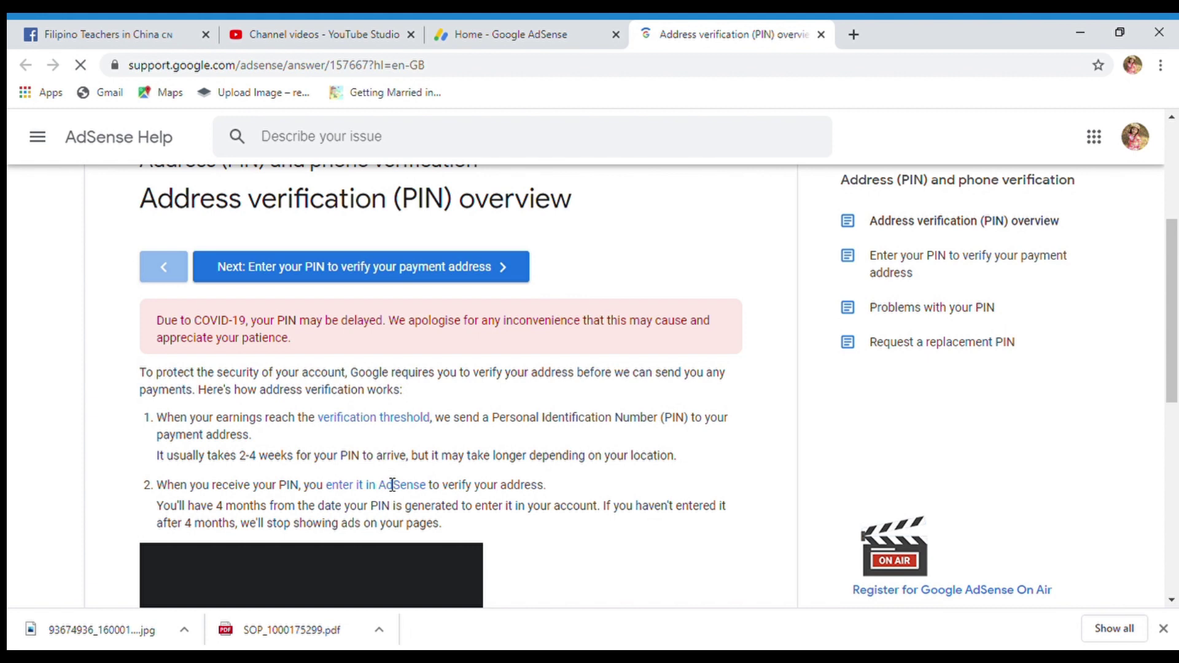
scroll(388, 472, down, 3)
scroll(396, 478, down, 2)
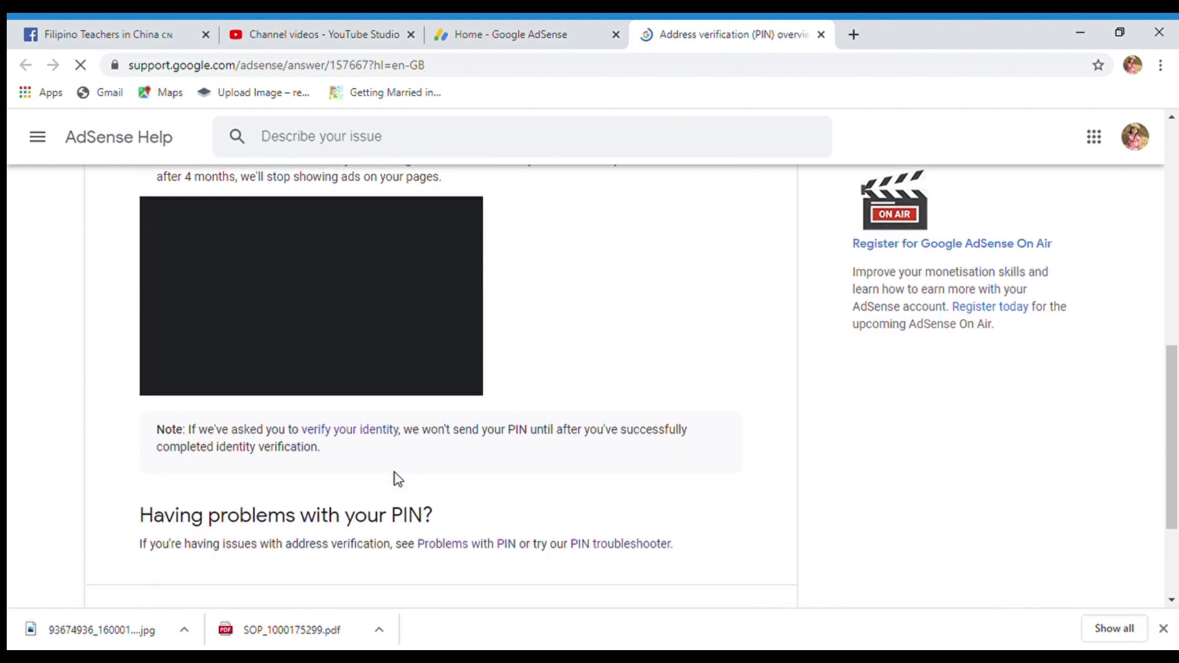
scroll(405, 478, down, 1)
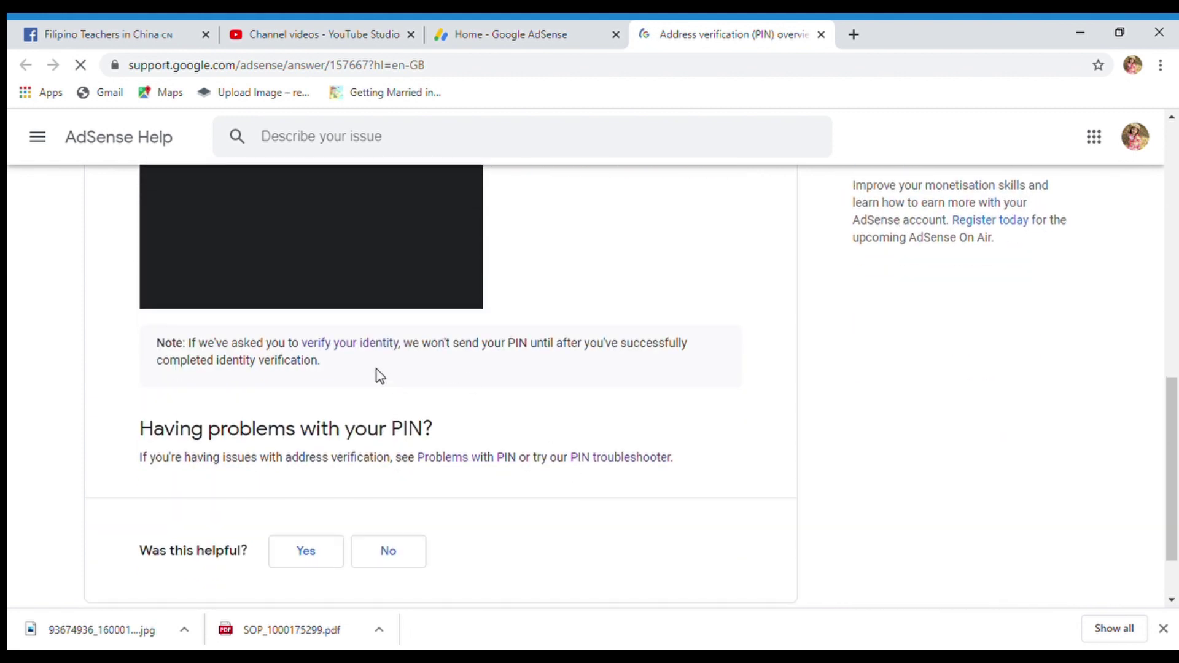
scroll(586, 467, down, 1)
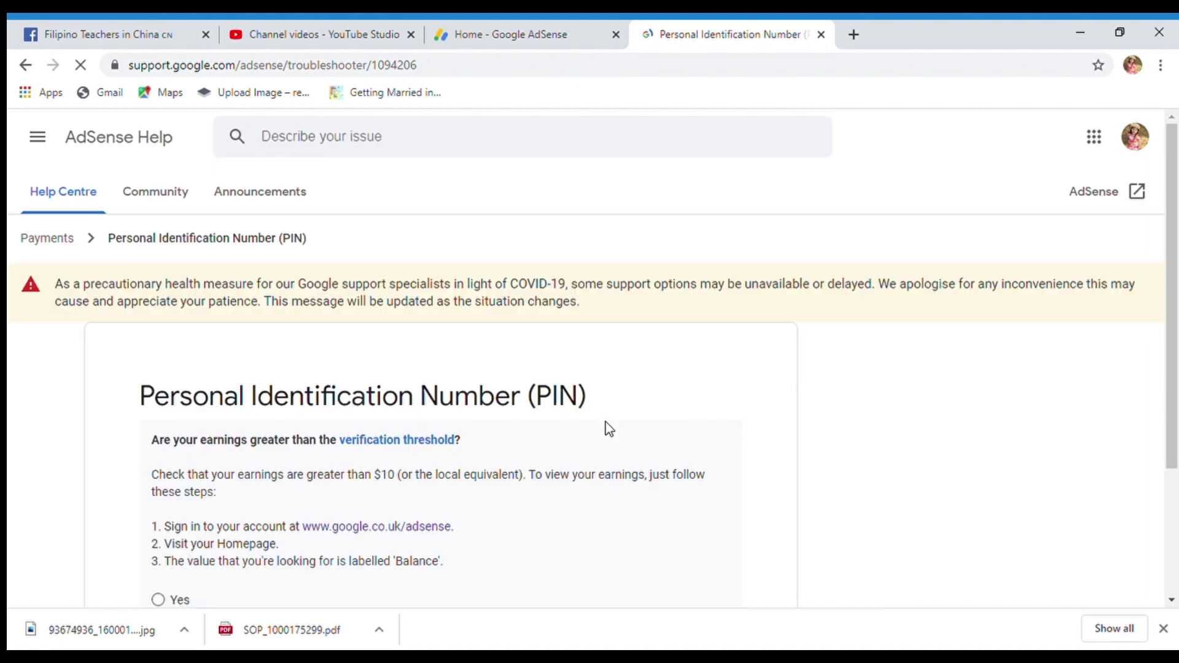
Answer the troubleshooter: threshold reached, no PIN received, three replacements already requested.
scroll(582, 418, down, 3)
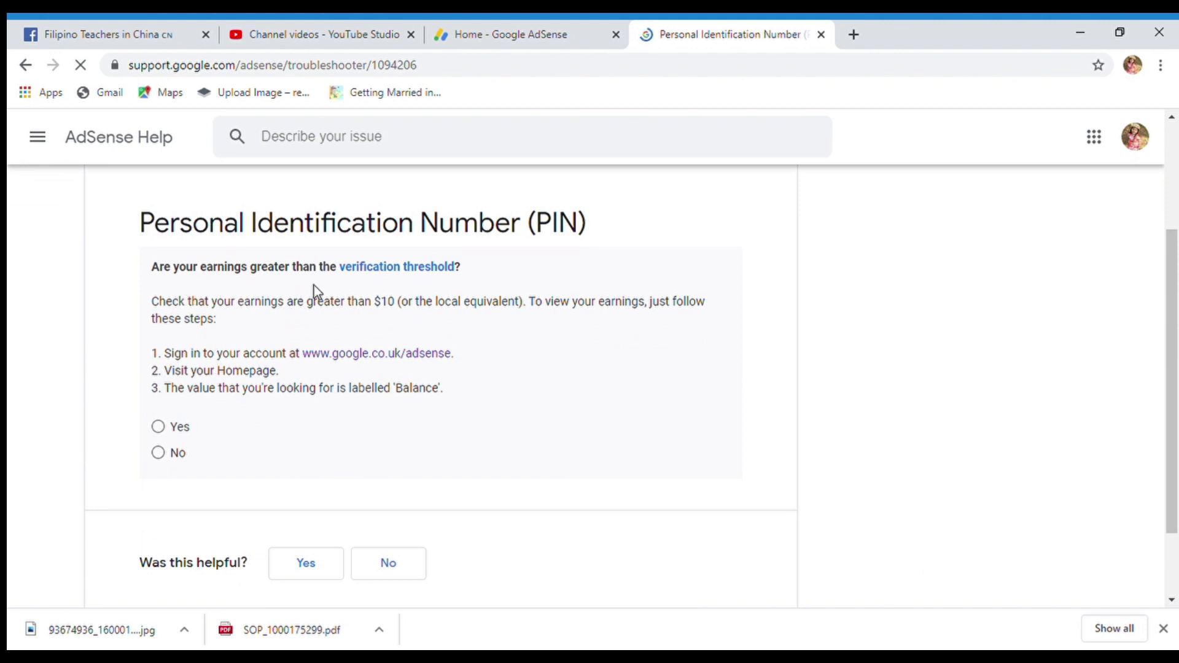
click(159, 427)
scroll(411, 442, down, 2)
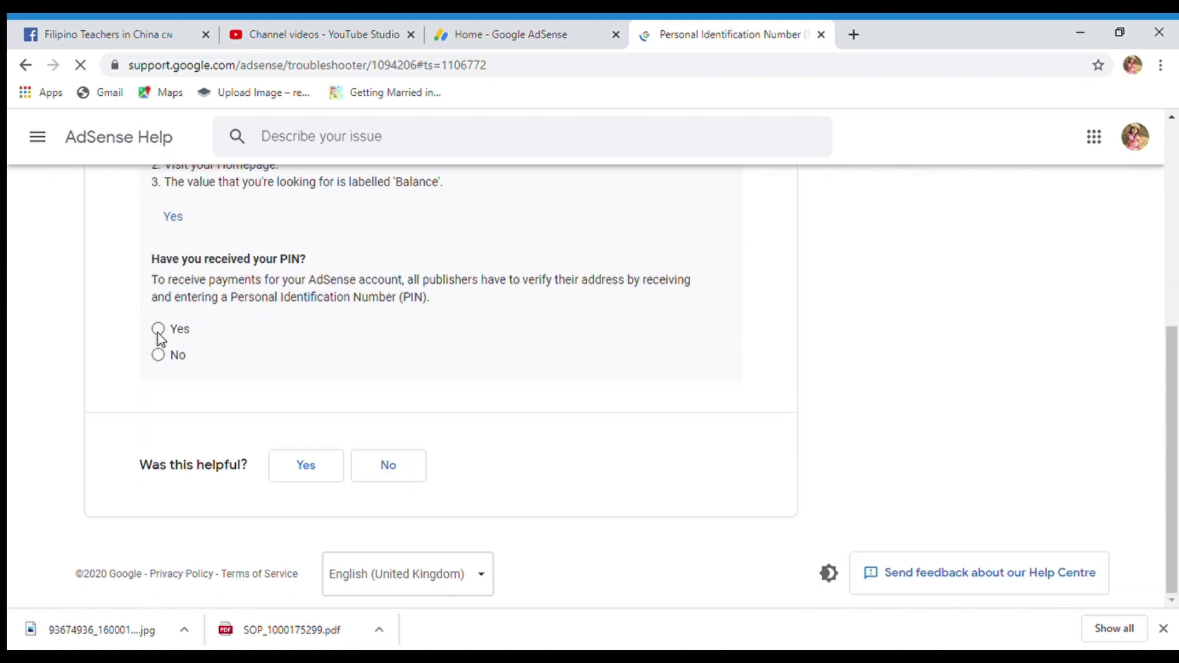
click(162, 363)
scroll(349, 404, down, 2)
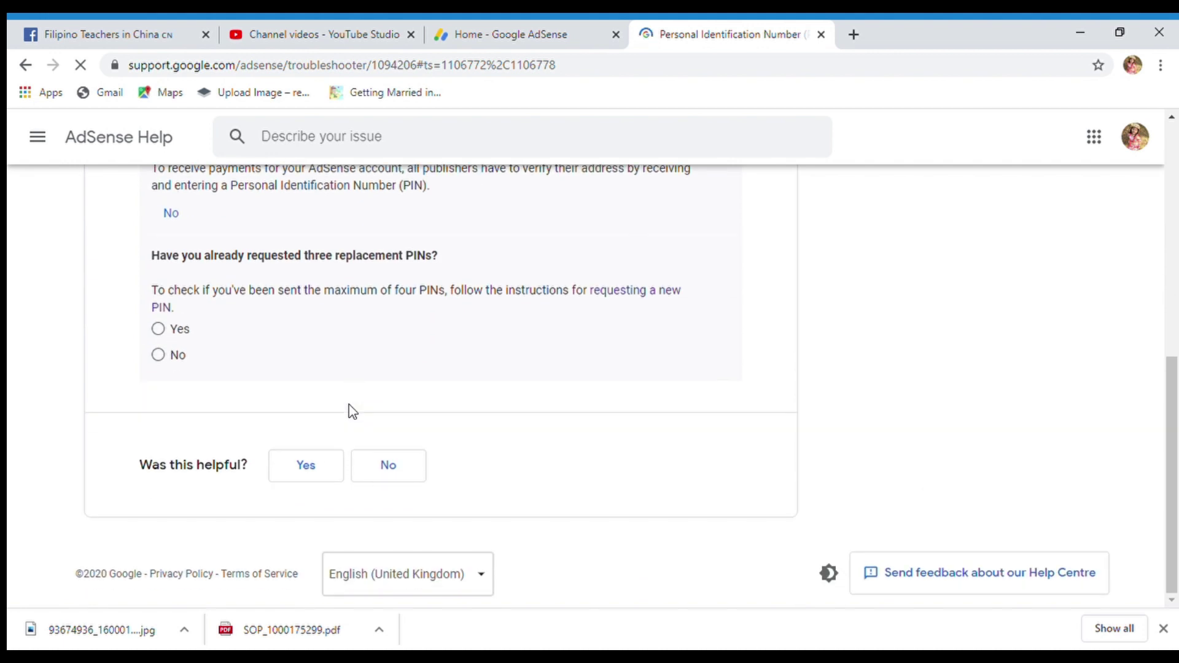
scroll(183, 318, up, 2)
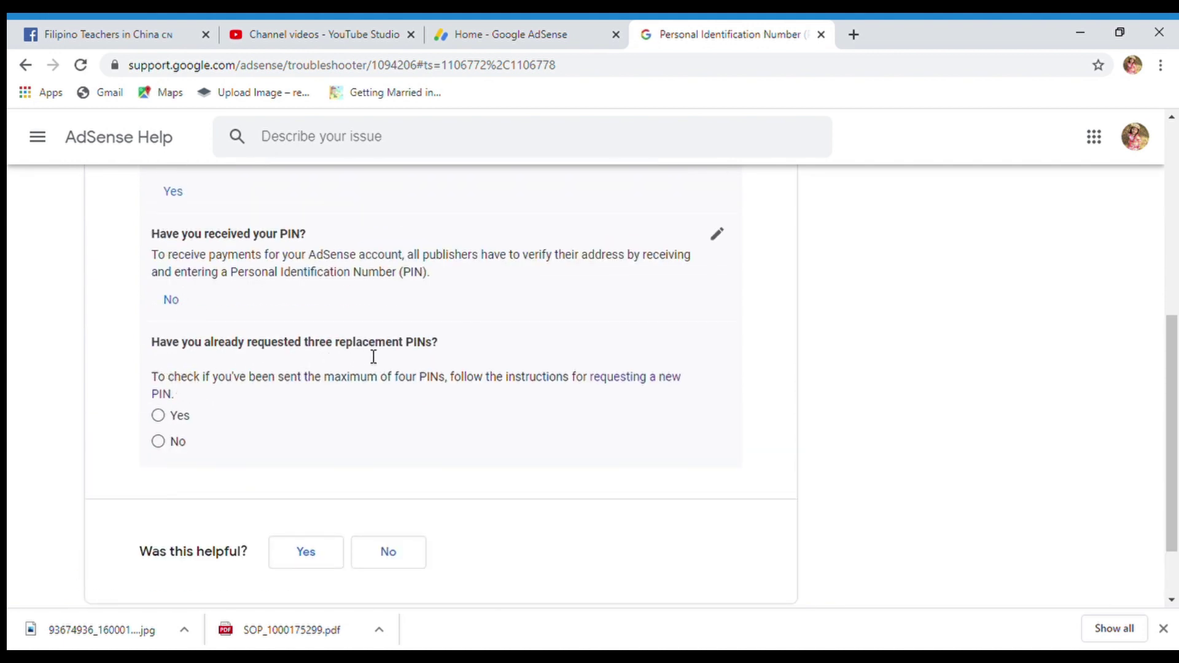
click(158, 415)
scroll(490, 441, down, 1)
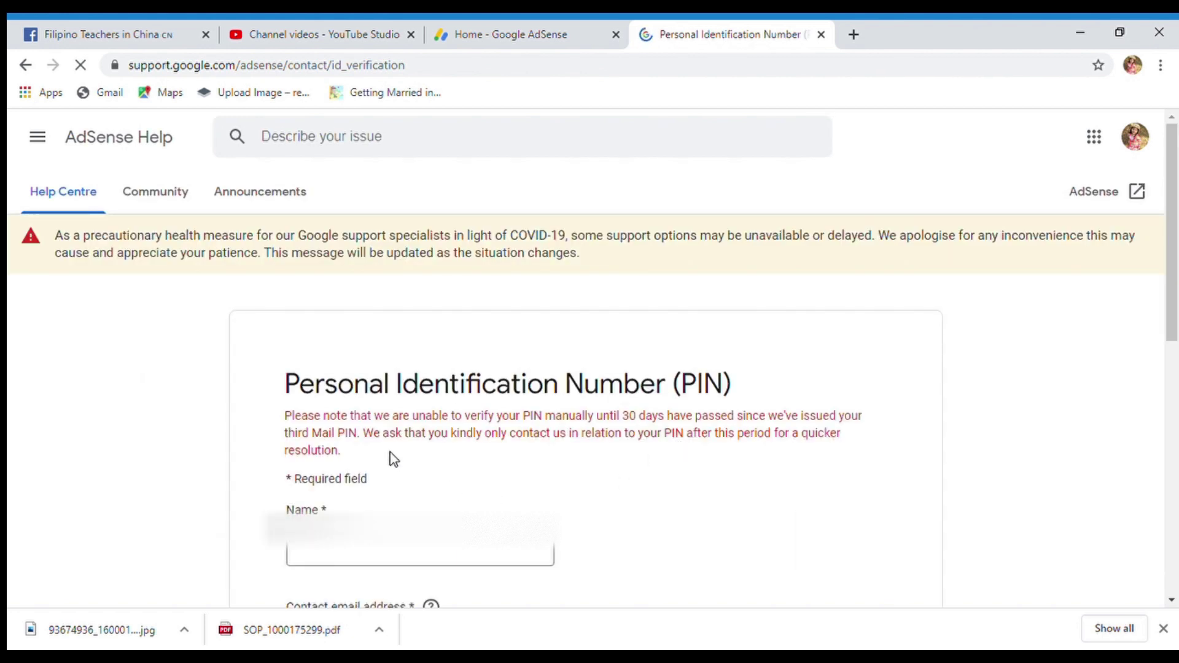
Enter the contact name on the PIN form and focus the AdSense Publisher ID field.
scroll(379, 452, down, 2)
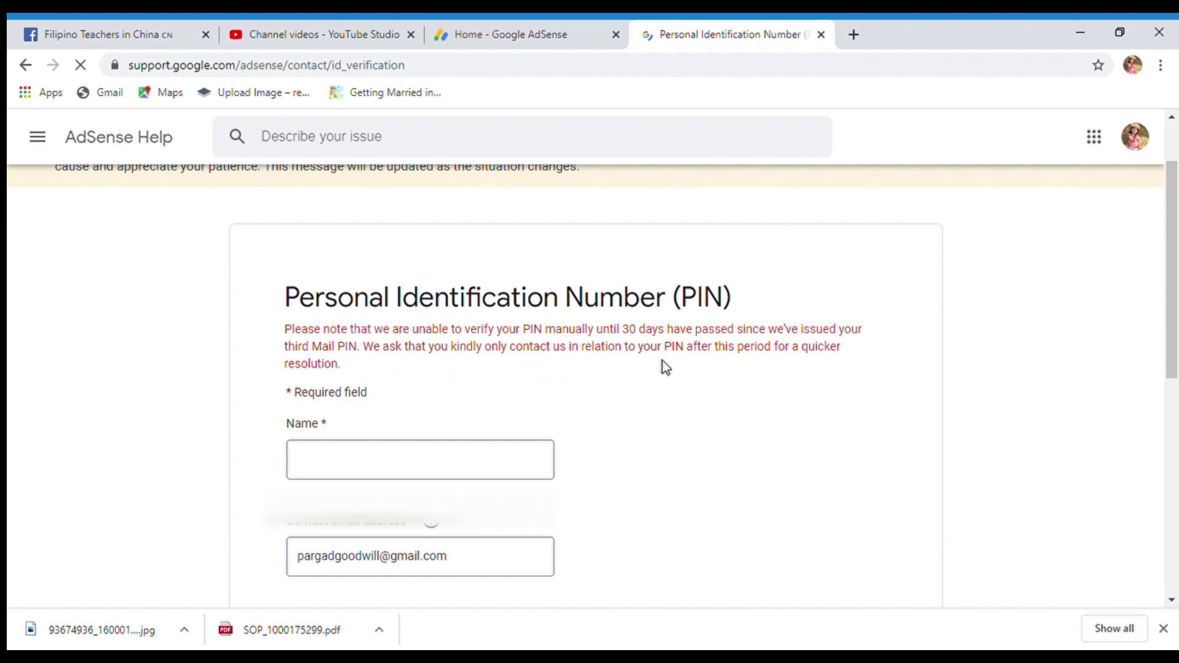
scroll(649, 421, down, 3)
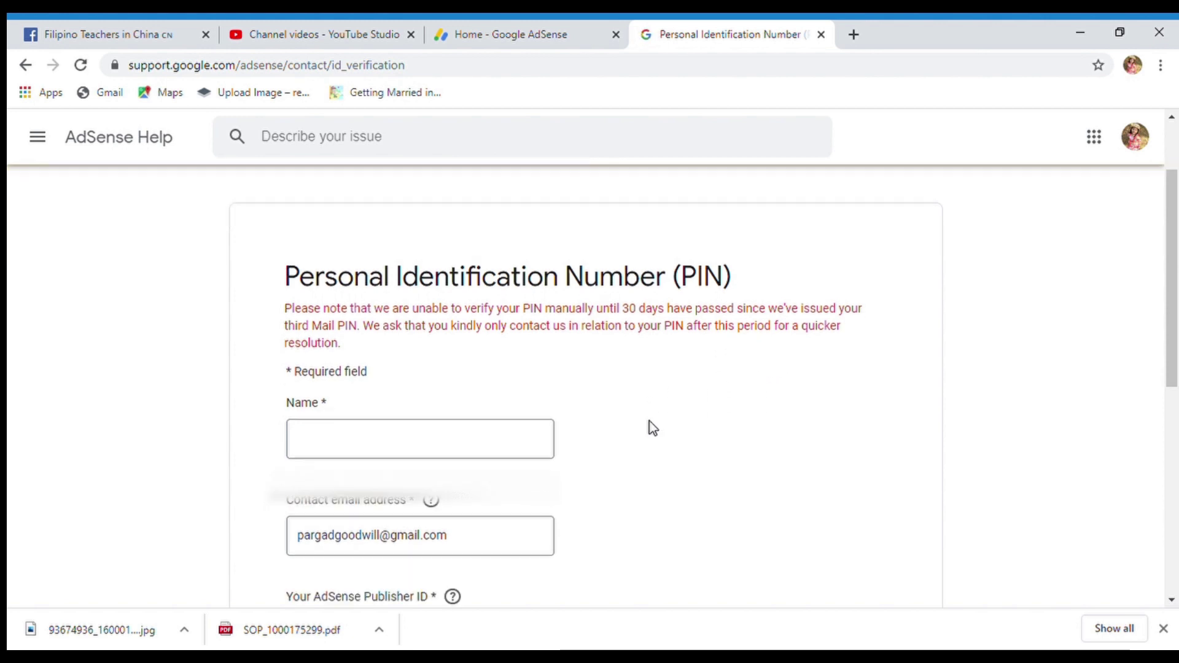
click(334, 290)
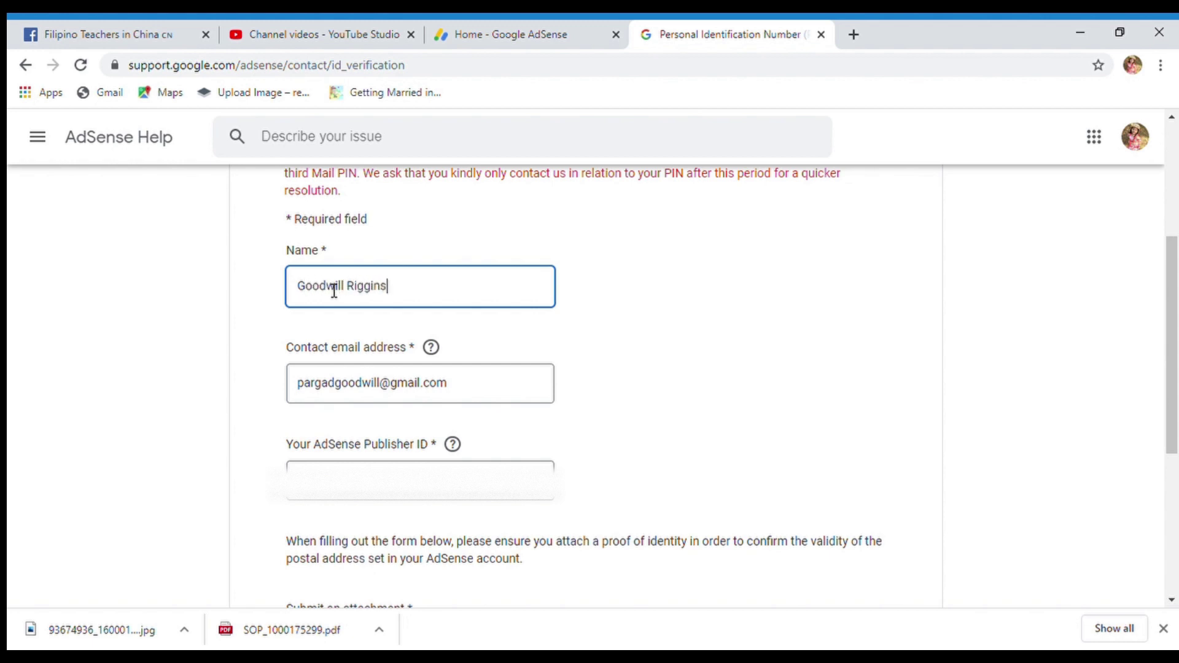
click(420, 491)
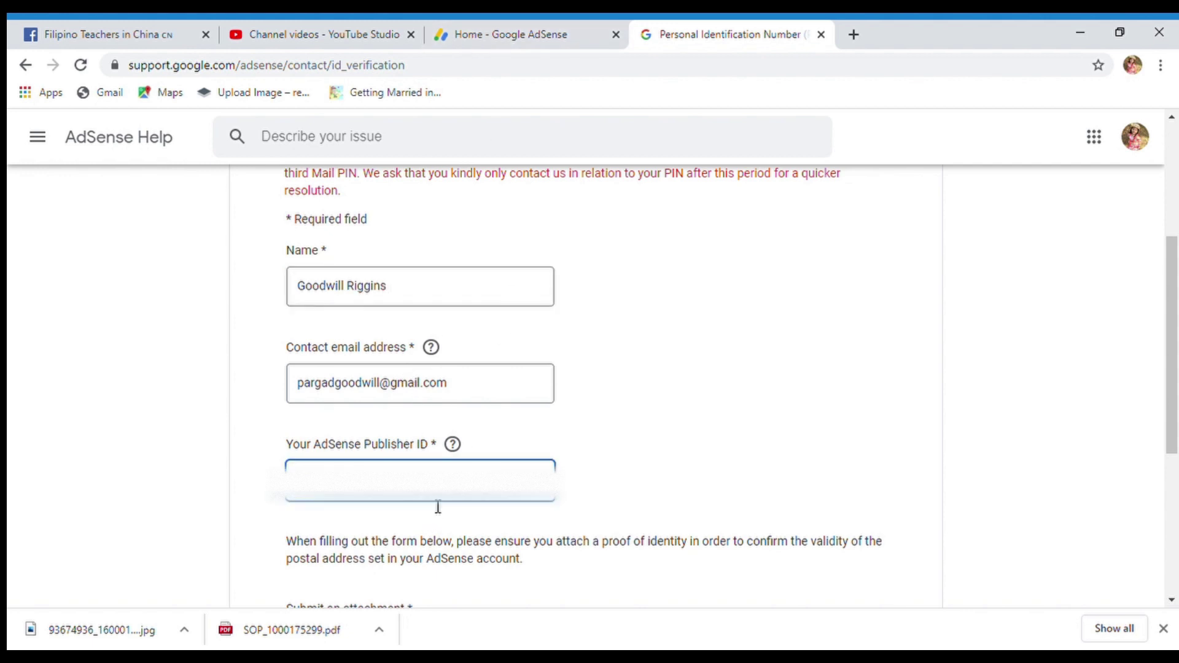
click(510, 29)
Select the Publisher ID on the AdSense Account information page.
click(39, 139)
scroll(161, 454, down, 1)
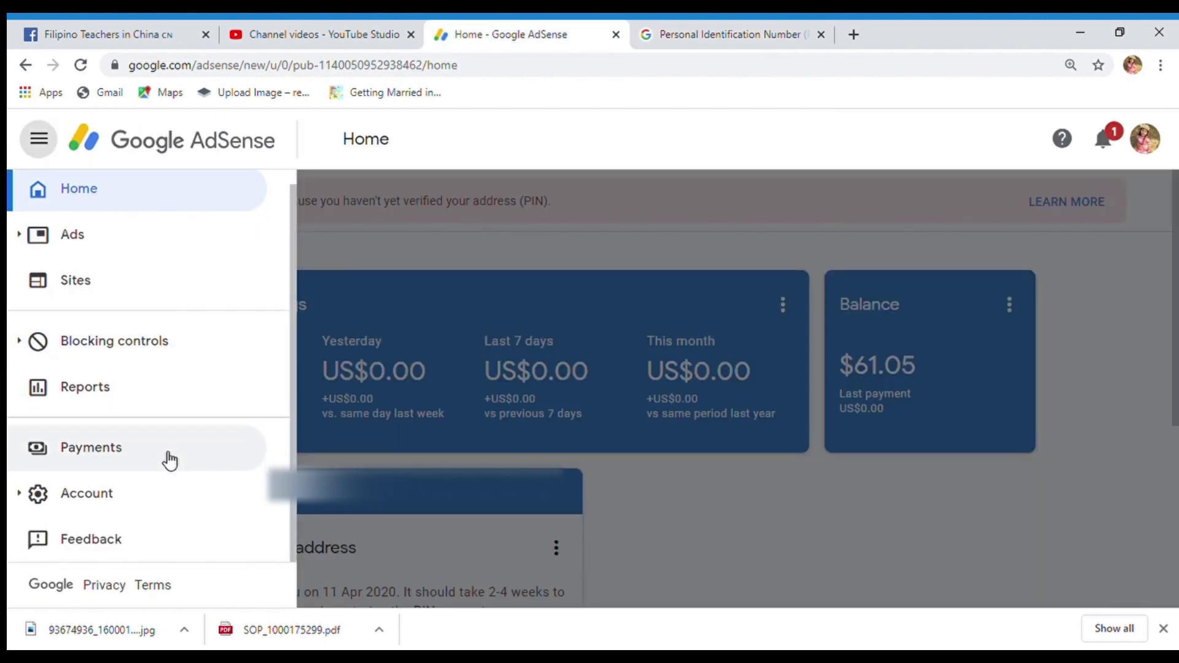
click(151, 500)
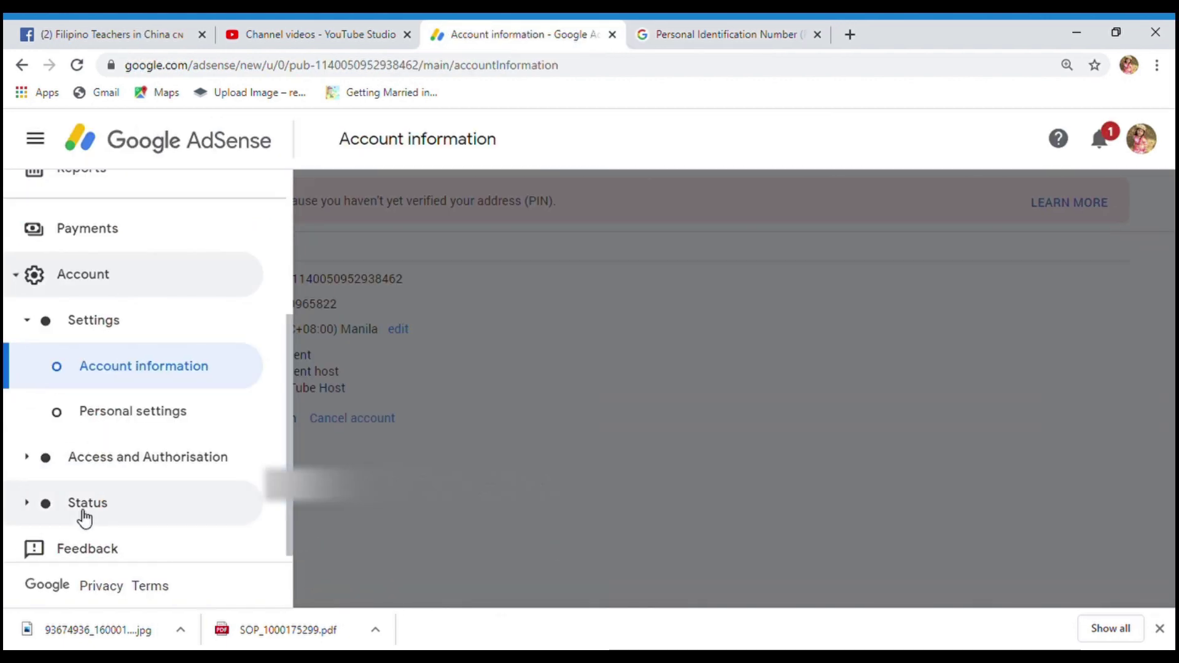
click(410, 380)
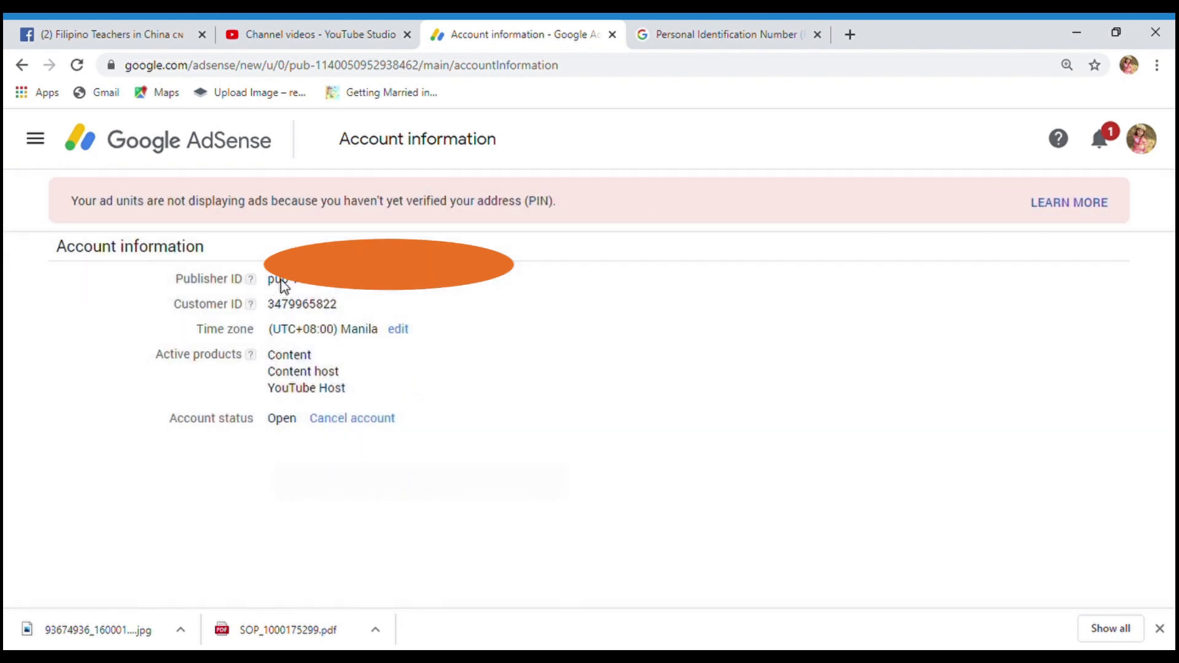
drag(269, 279, 392, 280)
Paste the copied Publisher ID into the PIN verification form.
click(729, 34)
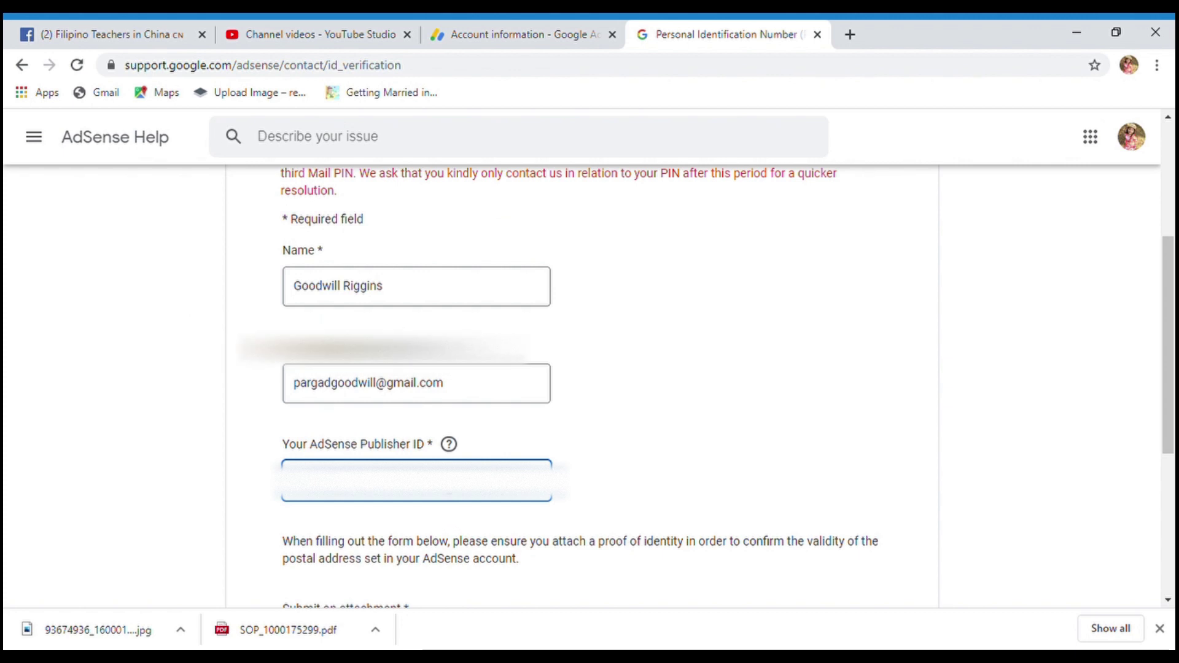
key(ctrl+v)
scroll(531, 502, down, 1)
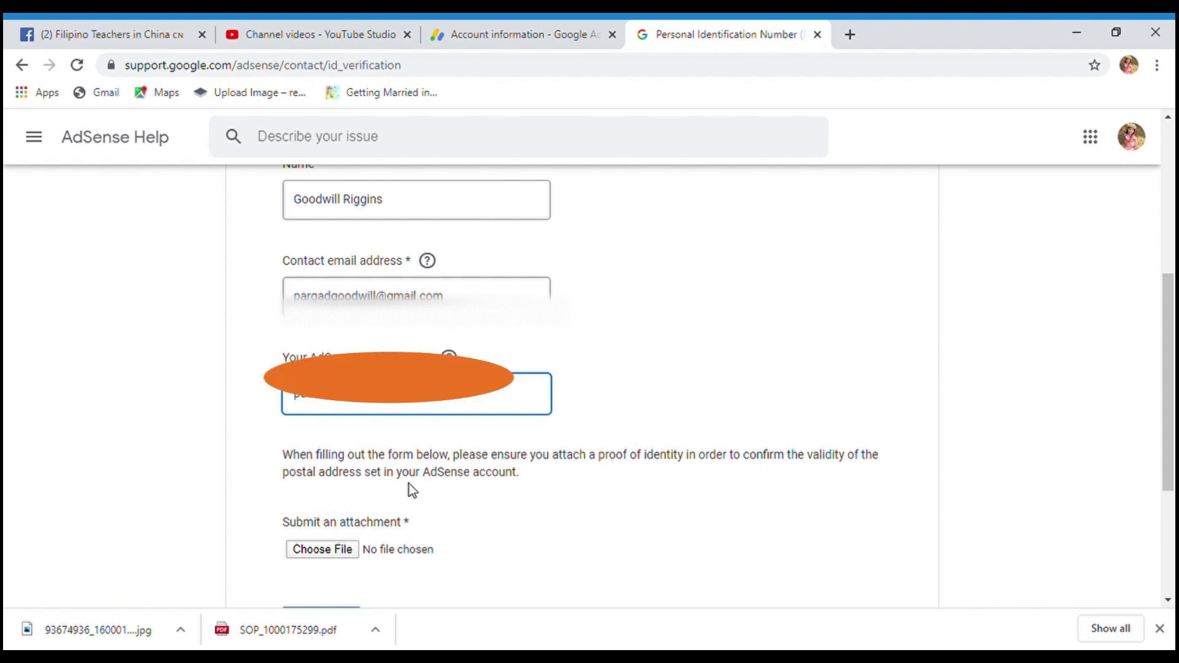
scroll(463, 522, down, 1)
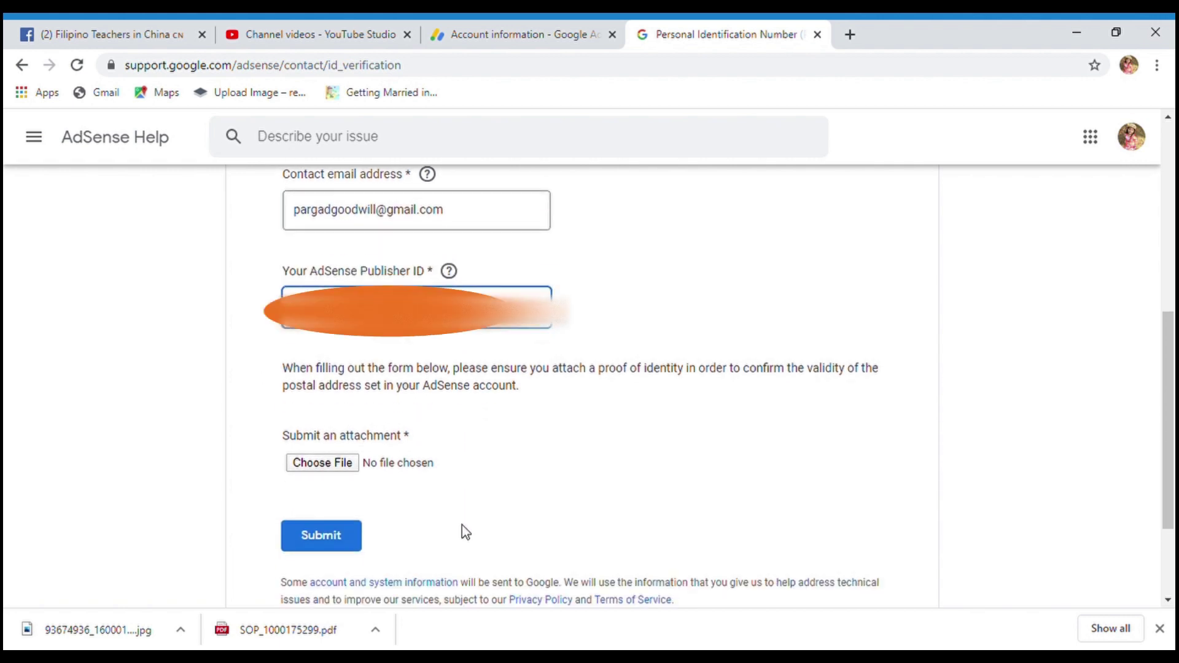
Attach the ID photo and submit; it's rejected for an invalid publisher ID format.
click(333, 465)
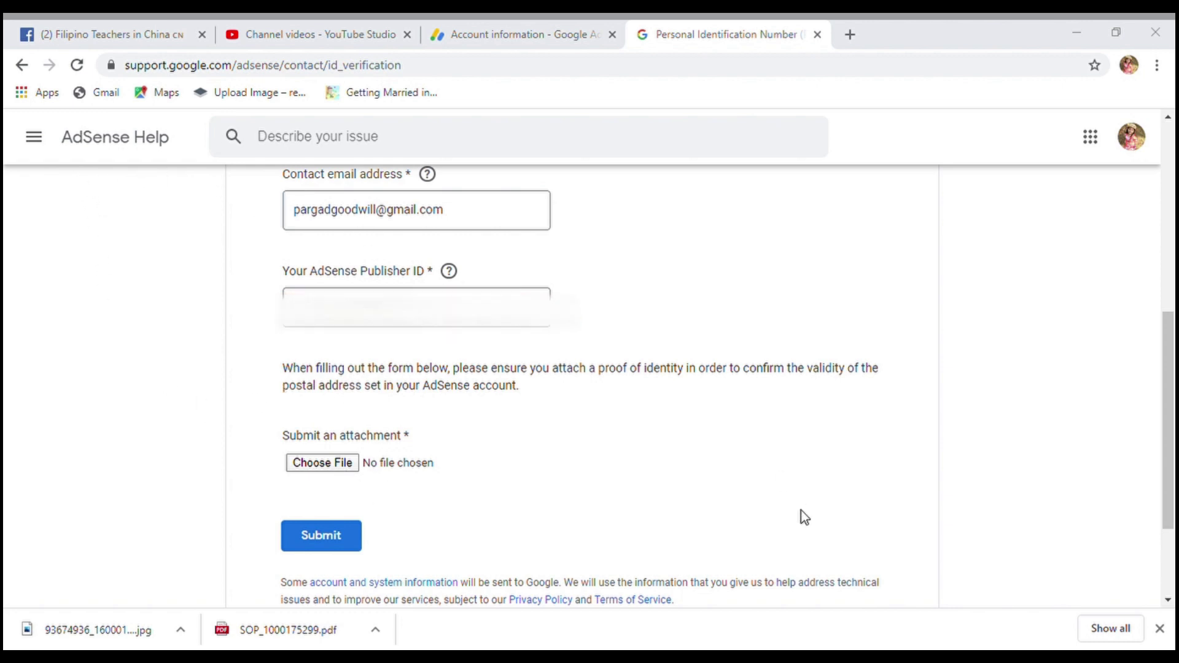
click(976, 635)
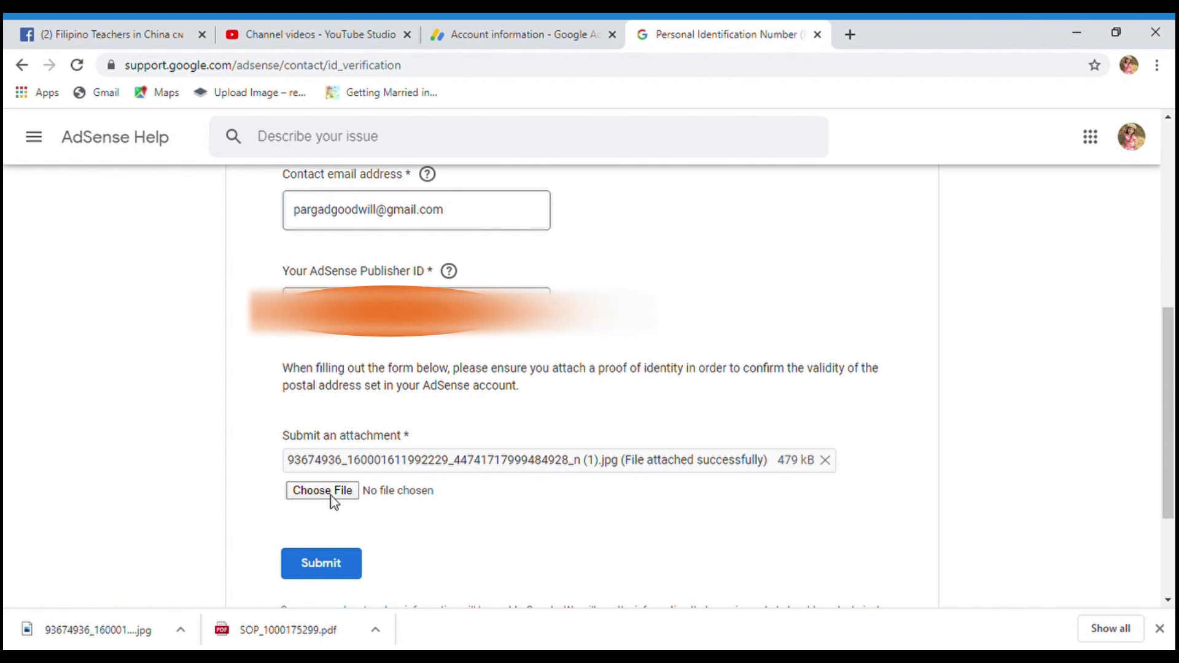
scroll(348, 568, down, 3)
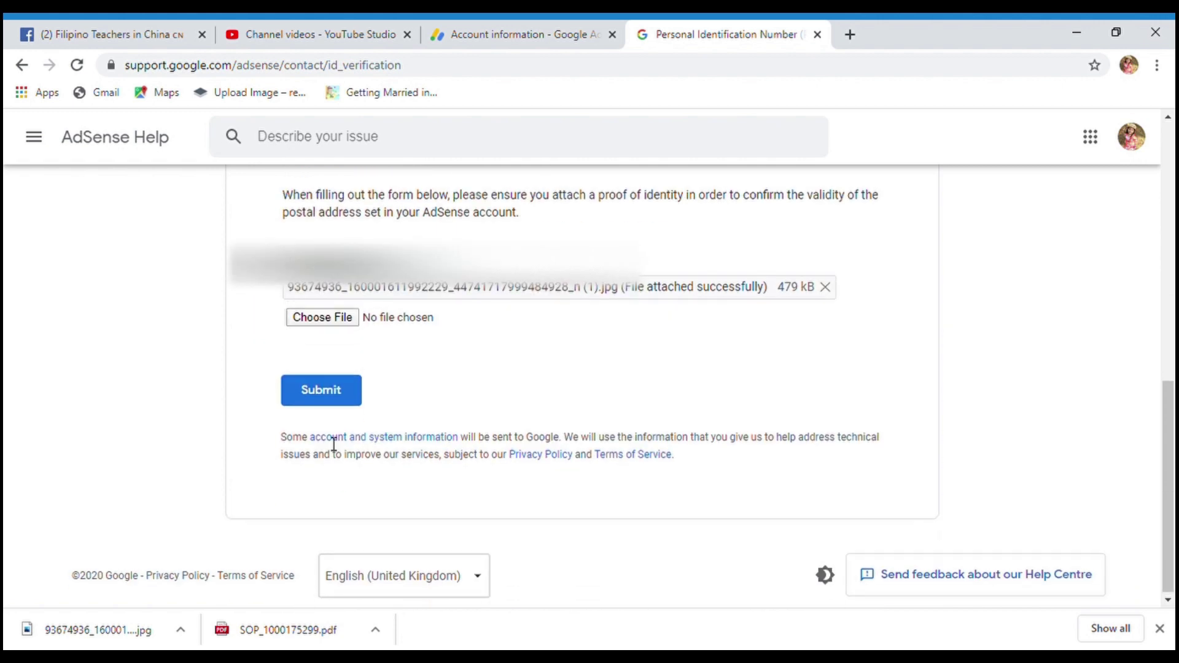
click(325, 396)
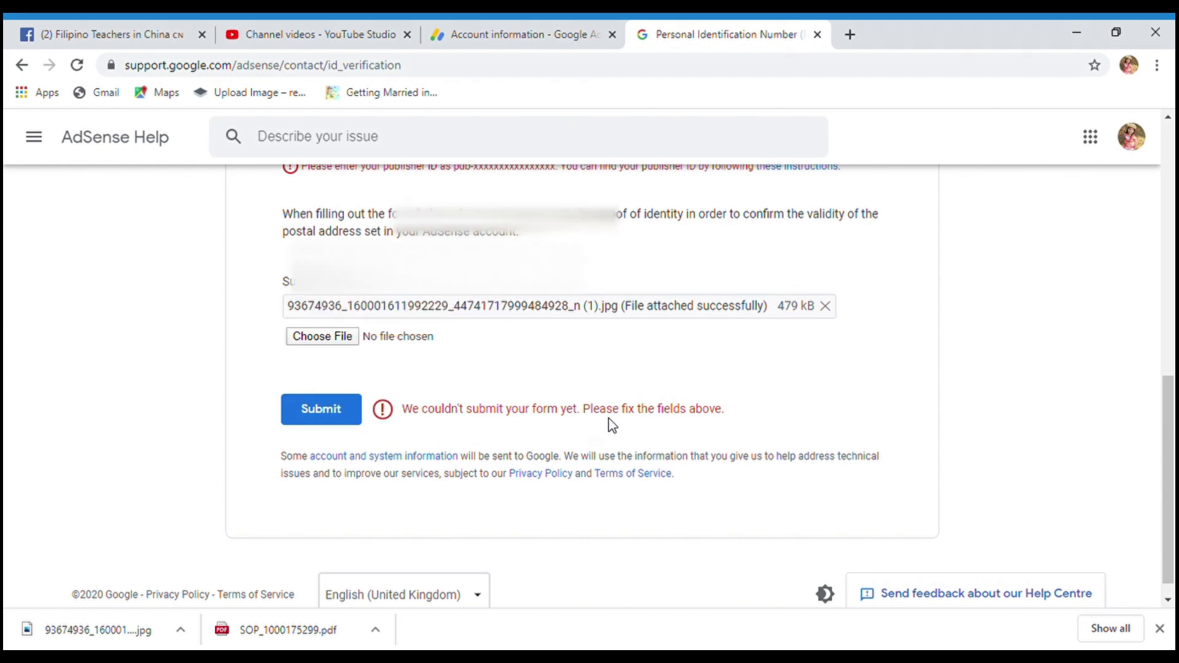
Resubmit the PIN verification form with passport.pdf attached.
scroll(438, 494, up, 3)
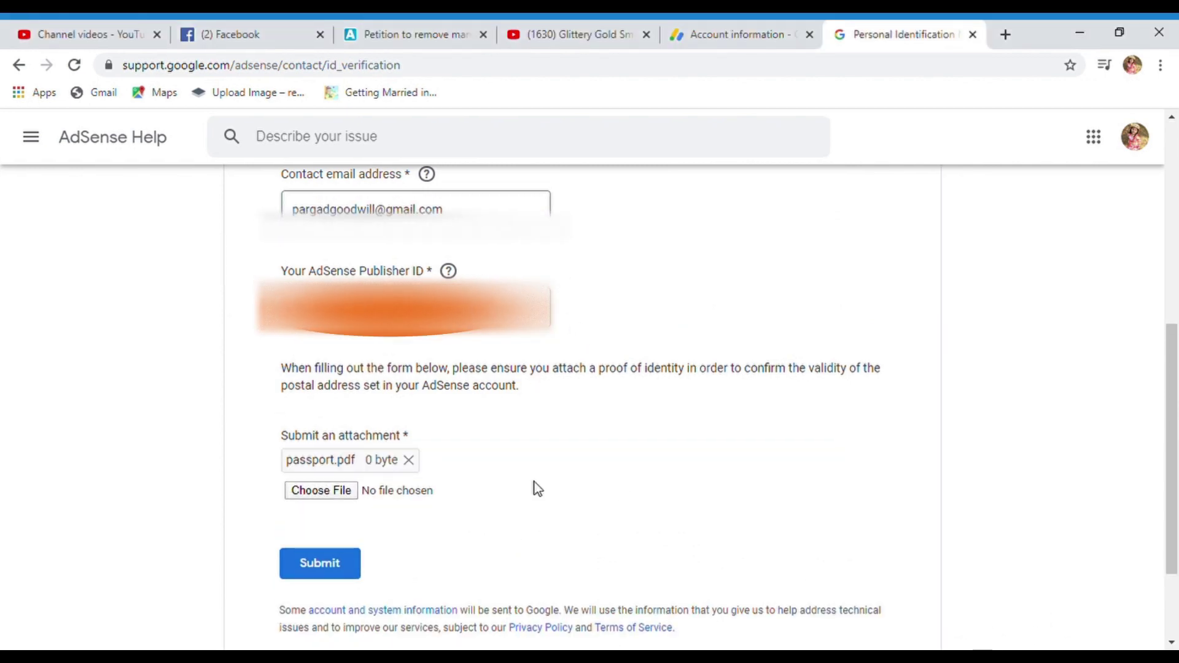
scroll(428, 507, down, 2)
click(335, 492)
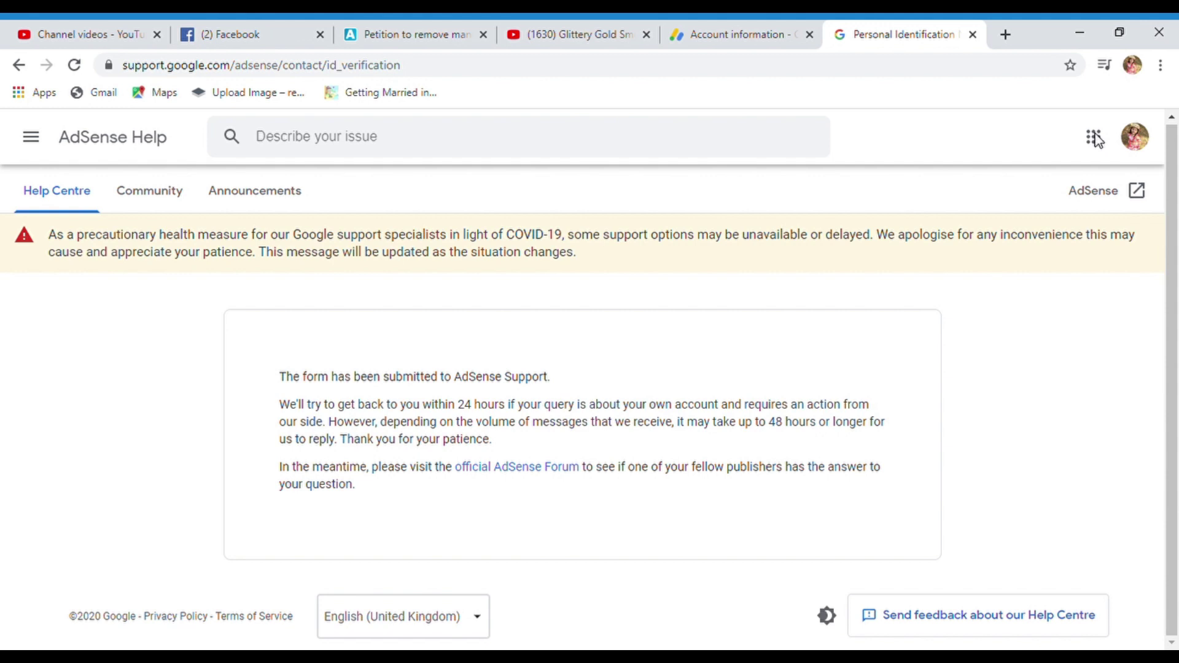
key(ctrl+t)
click(378, 574)
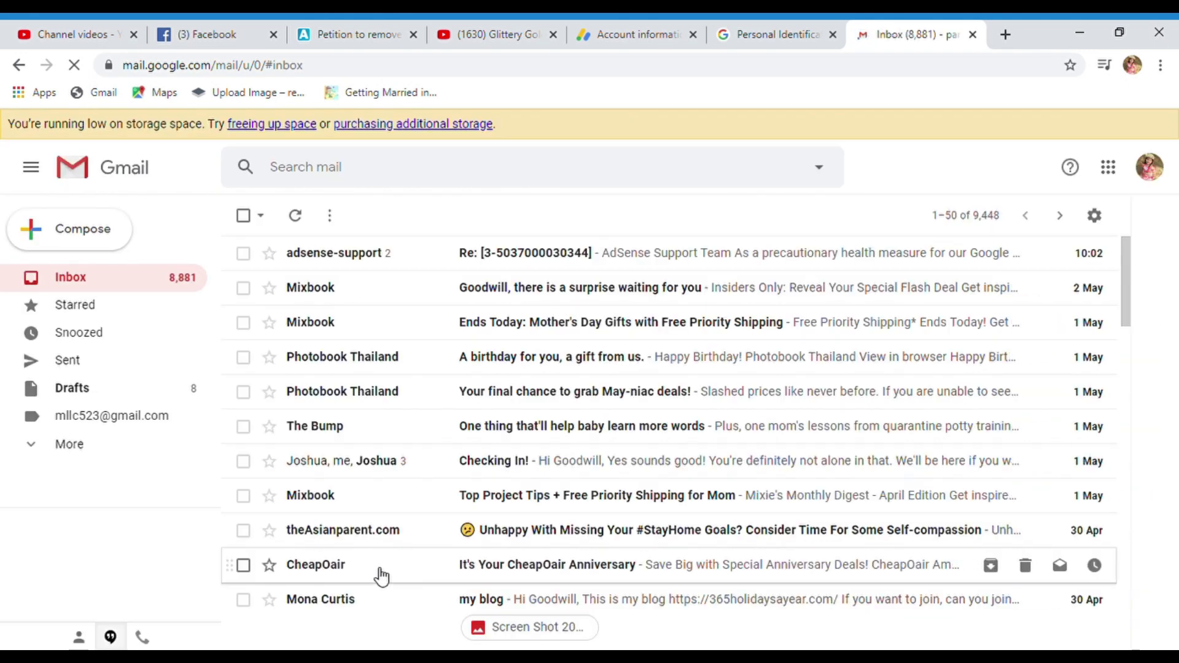
Read the adsense-support reply confirming the proof of identity verifies the address.
click(546, 261)
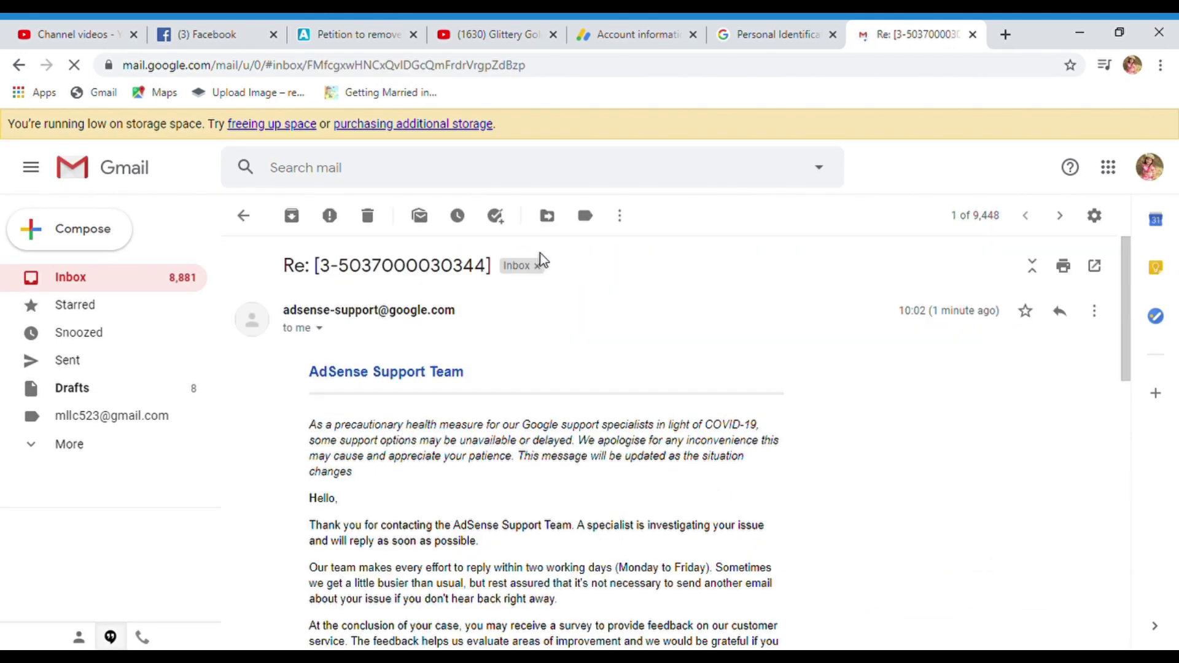
scroll(460, 540, down, 1)
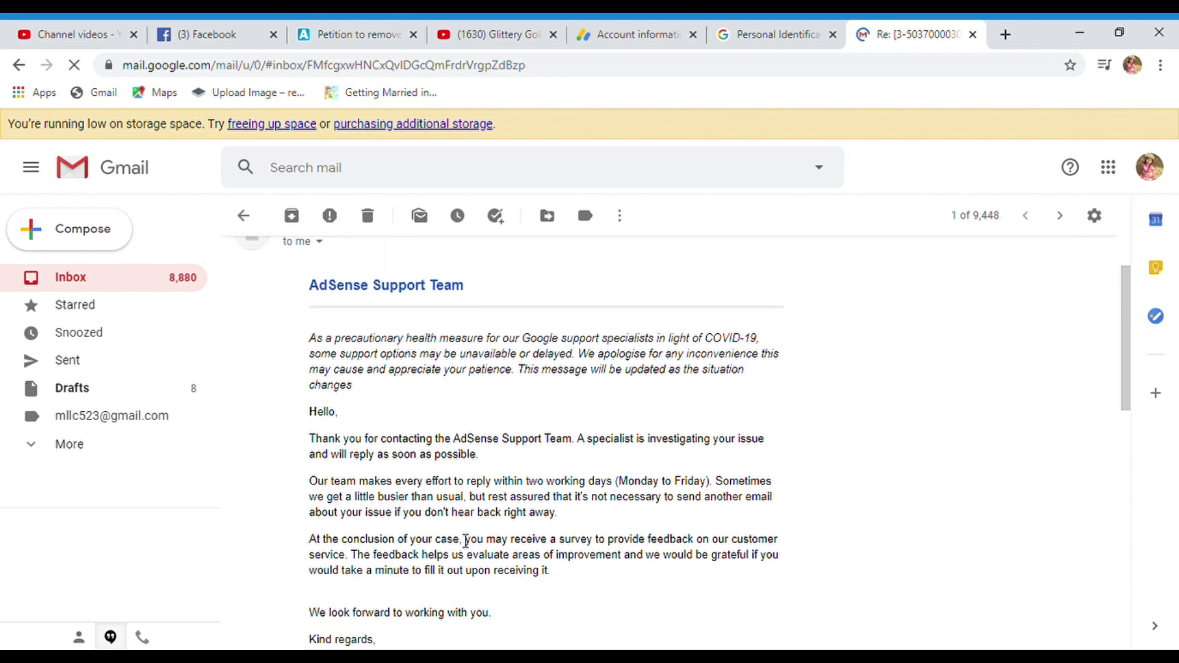
scroll(320, 454, down, 1)
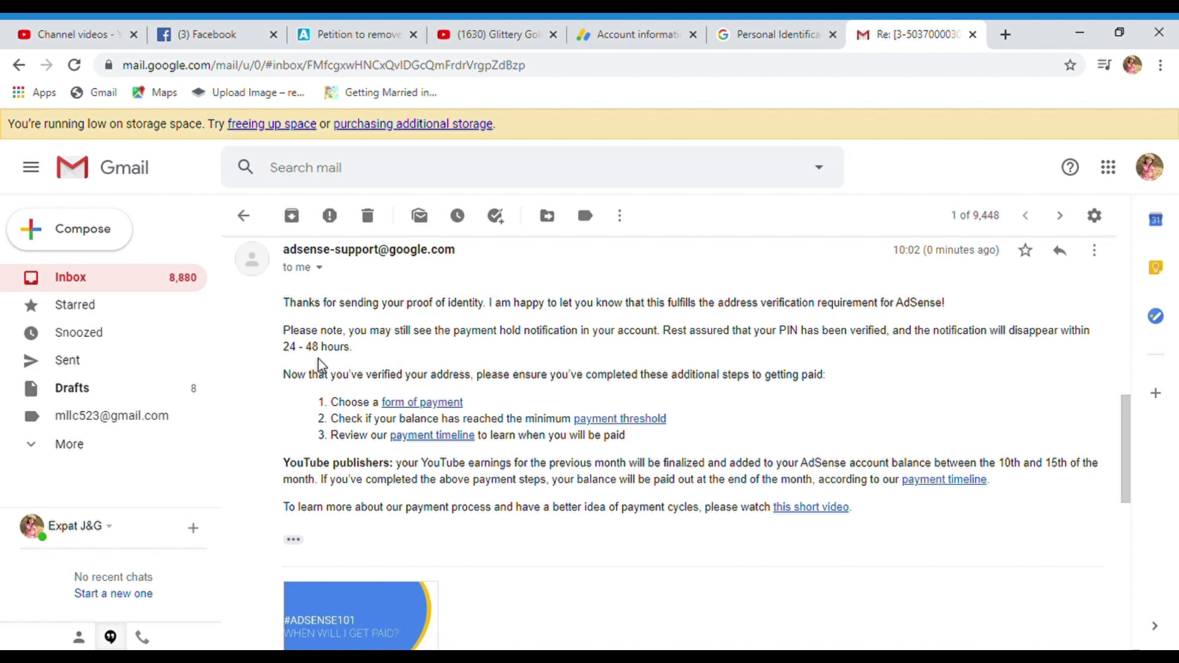
scroll(405, 402, down, 1)
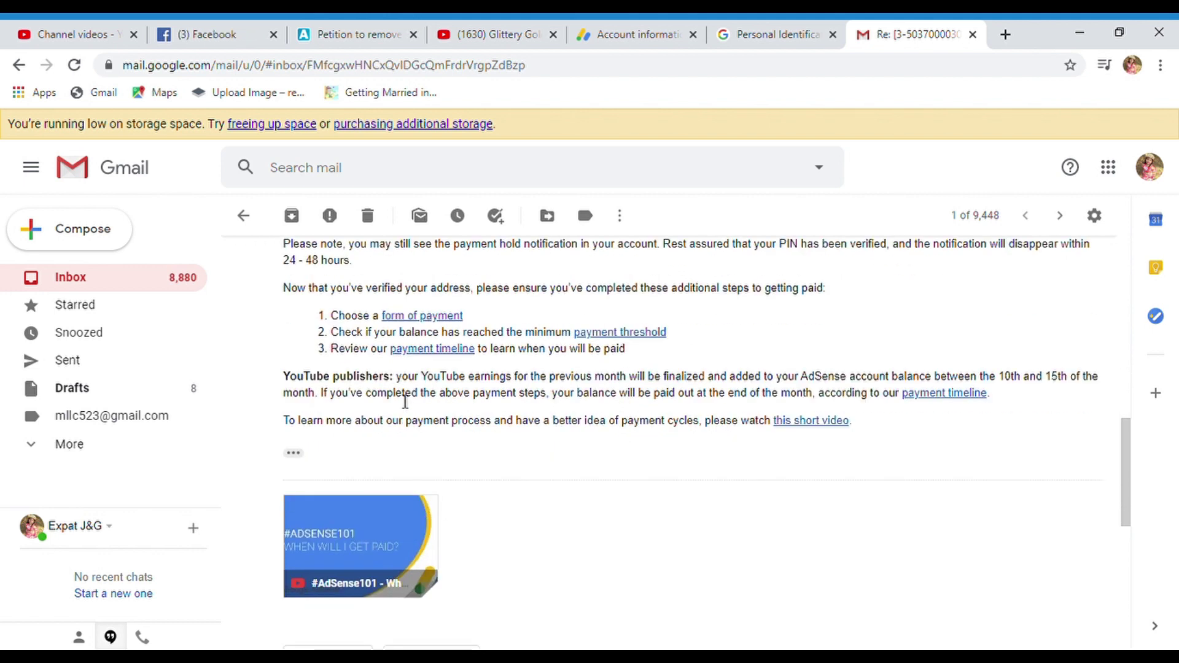
scroll(427, 410, up, 1)
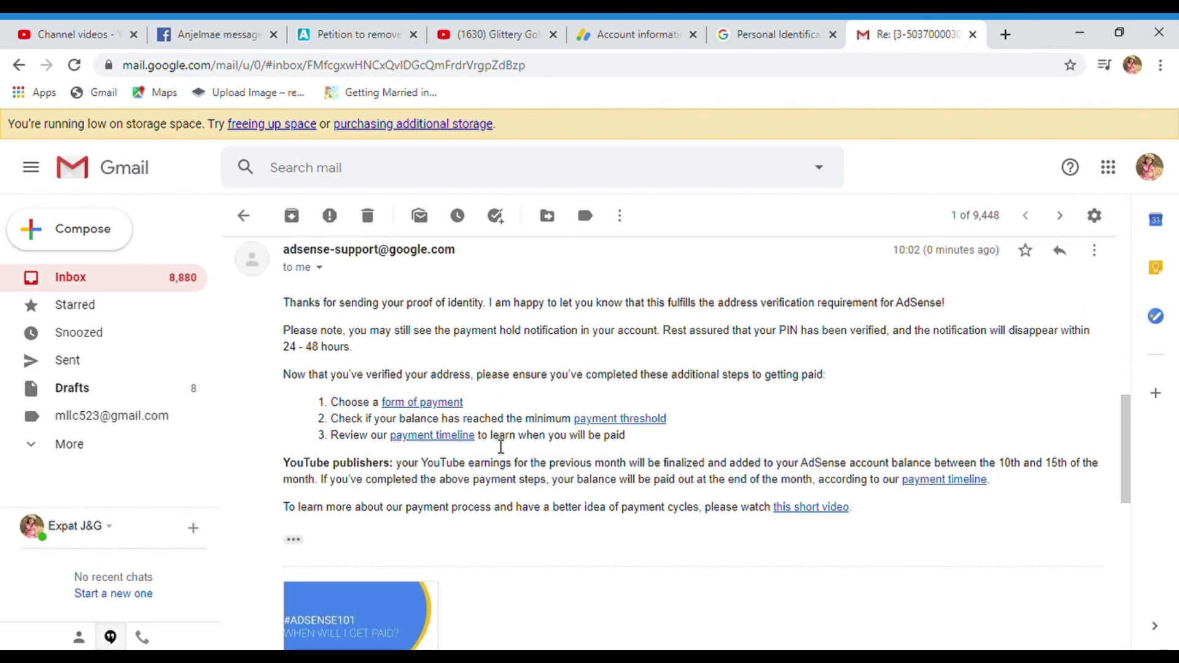